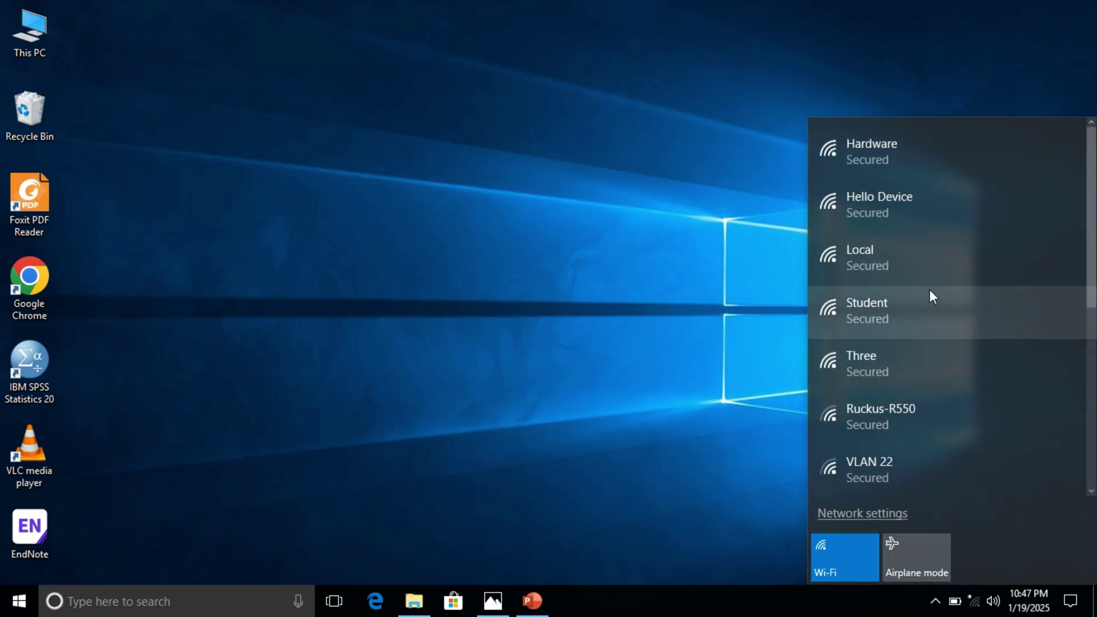
Select the 'Hello Device' hotspot in the Wi-Fi list
click(910, 191)
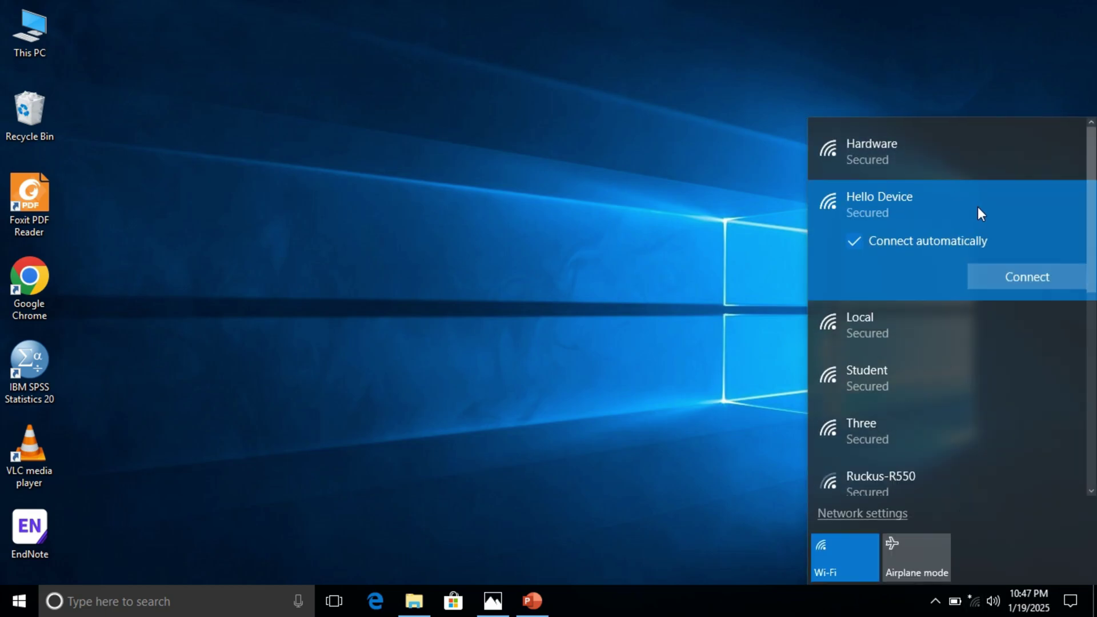
click(1003, 262)
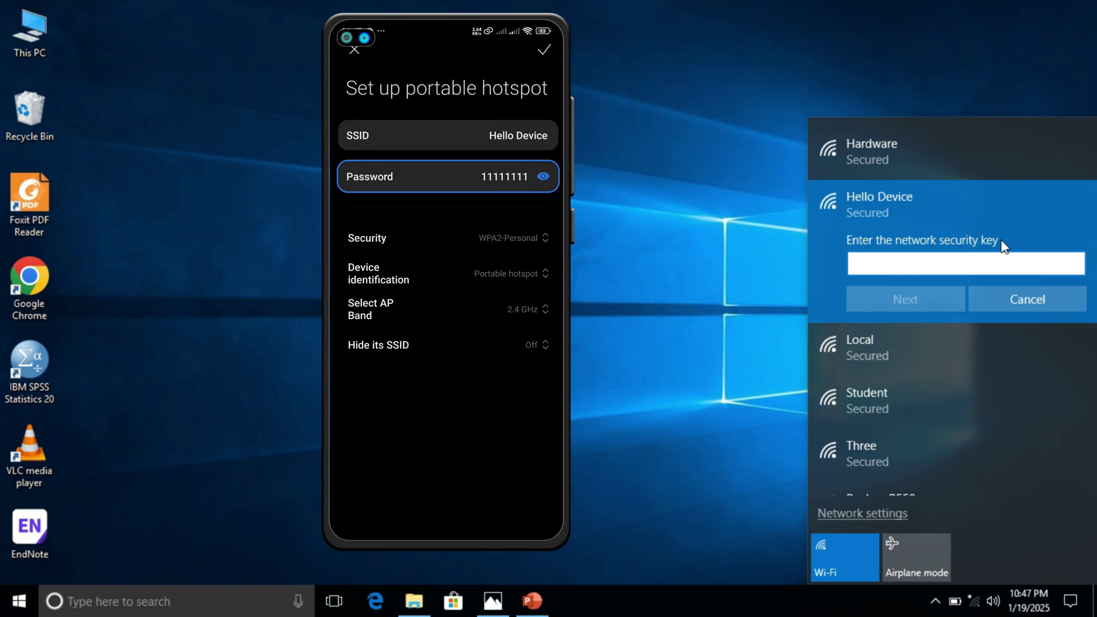
text(11111111)
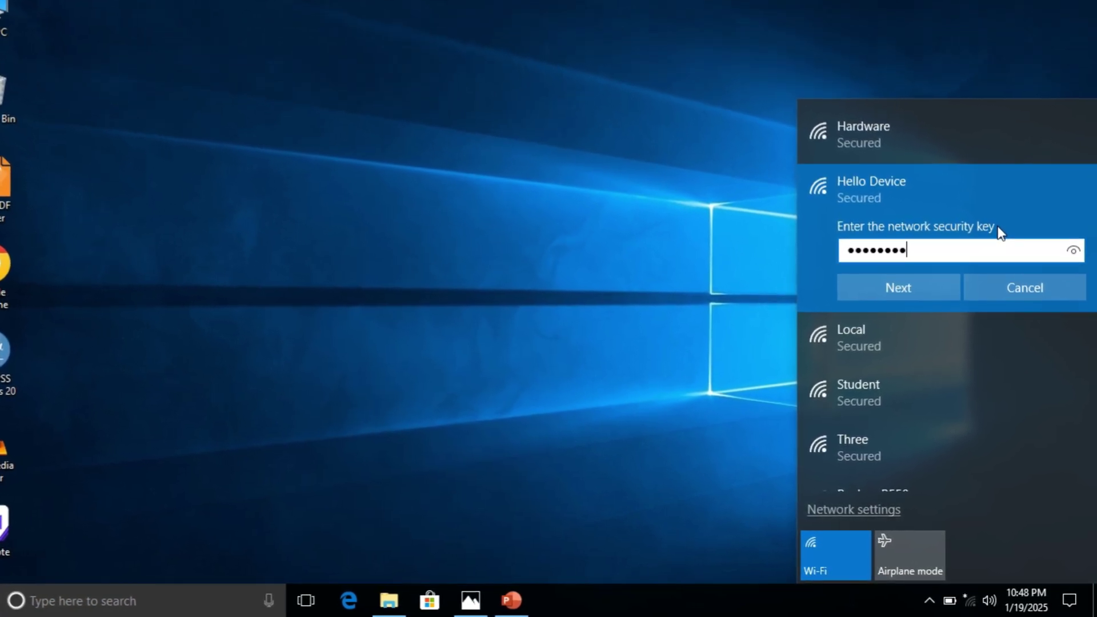
Reveal the typed Hello Device security key to verify it, then submit it
click(1074, 249)
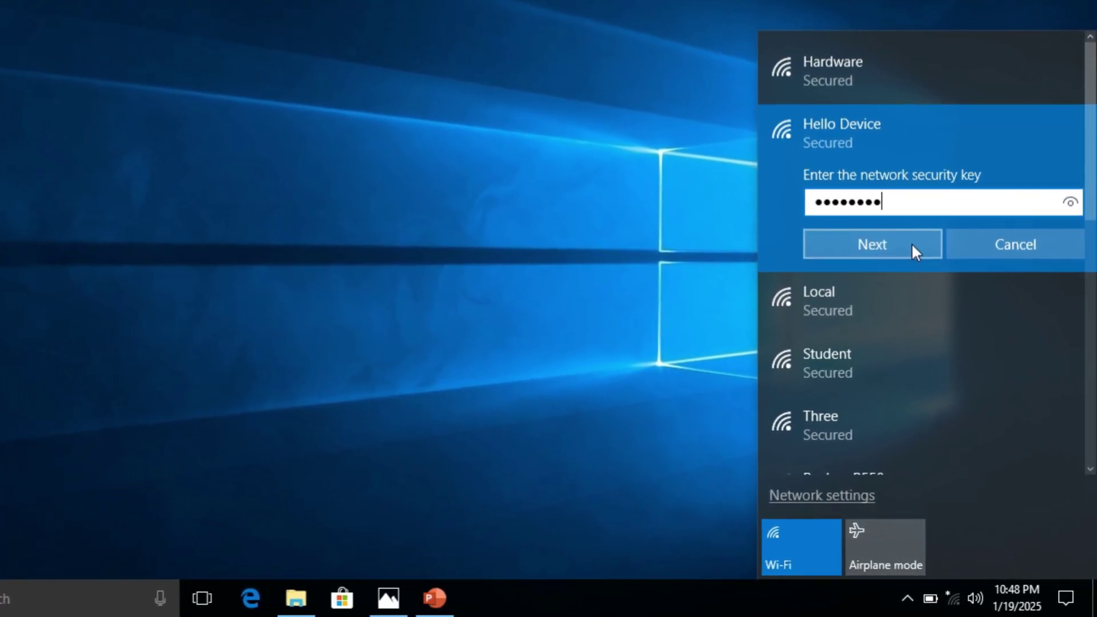
click(905, 229)
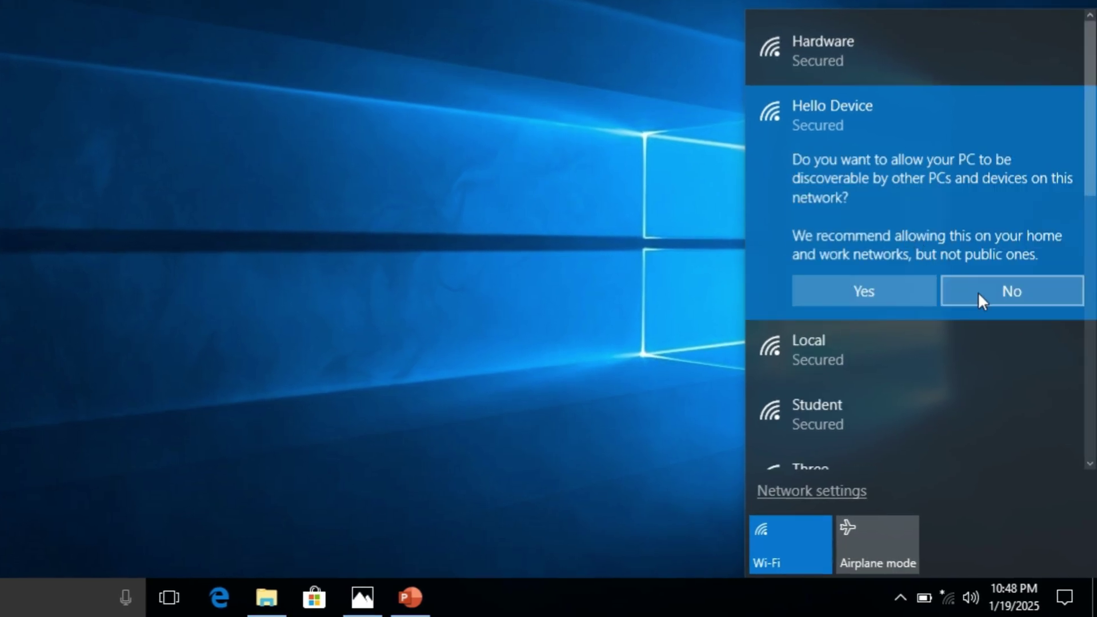
Decline PC discoverability on Hello Device and dismiss the Wi-Fi flyout once connected
click(979, 292)
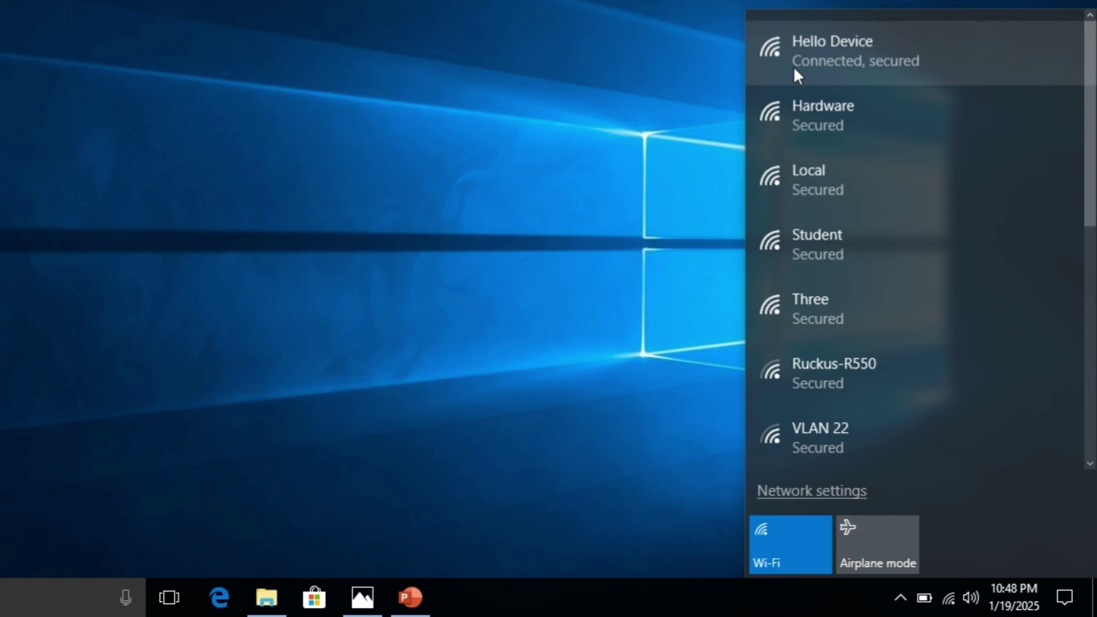
click(875, 609)
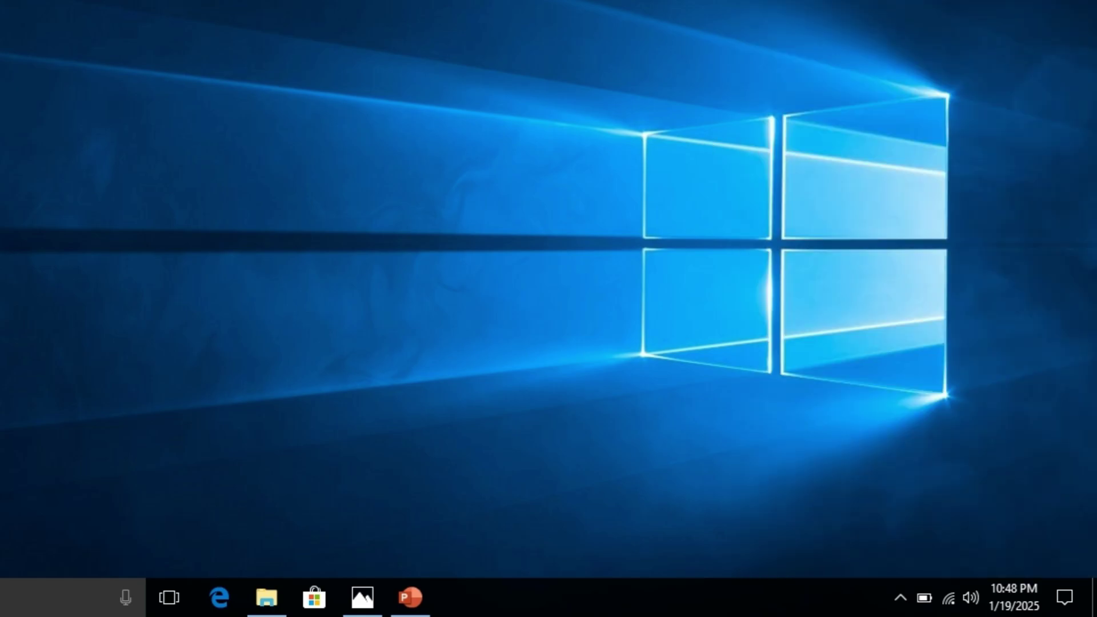